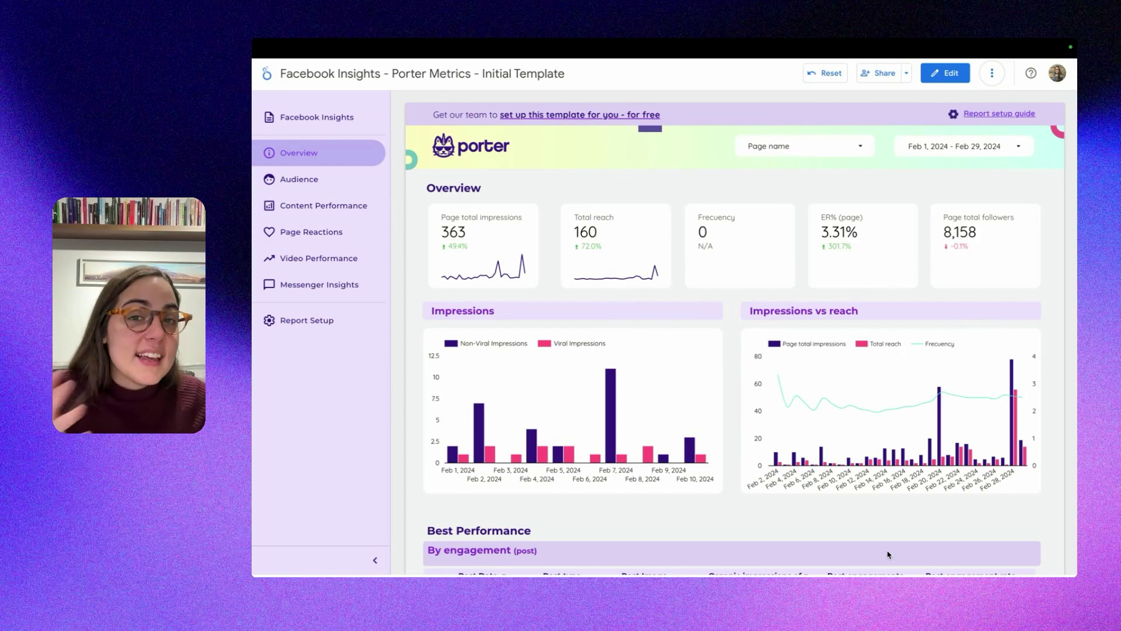
Scroll through the Facebook Insights template's Overview page
{"action": "scroll", "coordinate": [919, 517], "scroll_direction": "down", "scroll_amount": 2}
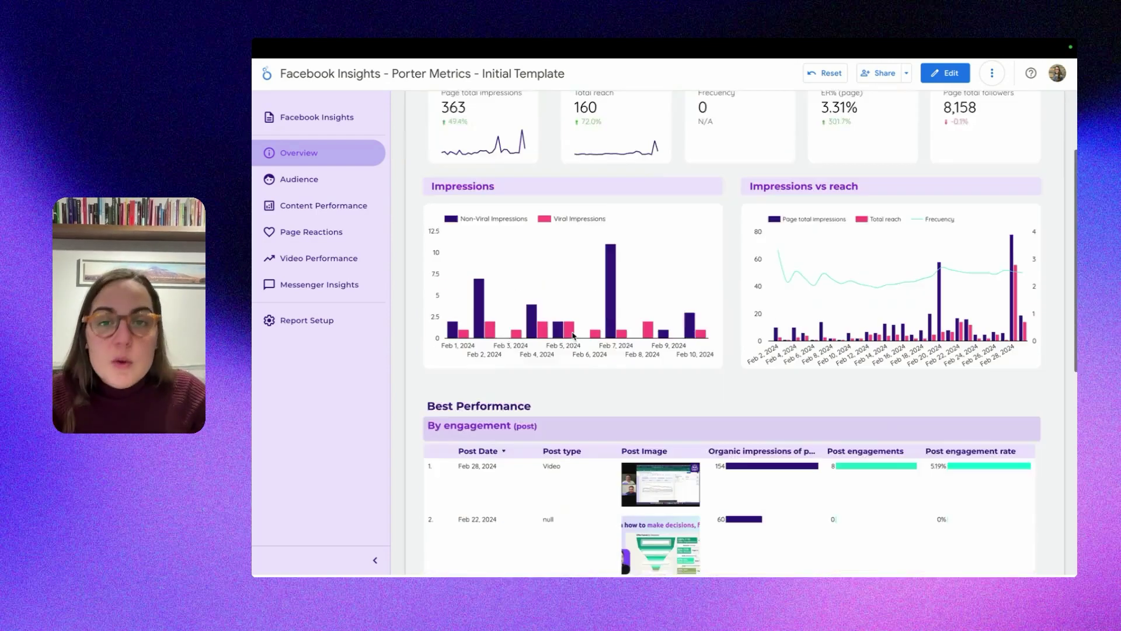
{"action": "scroll", "coordinate": [576, 335], "scroll_direction": "up", "scroll_amount": 2}
{"action": "scroll", "coordinate": [588, 345], "scroll_direction": "down", "scroll_amount": 2}
{"action": "scroll", "coordinate": [587, 344], "scroll_direction": "down", "scroll_amount": 3}
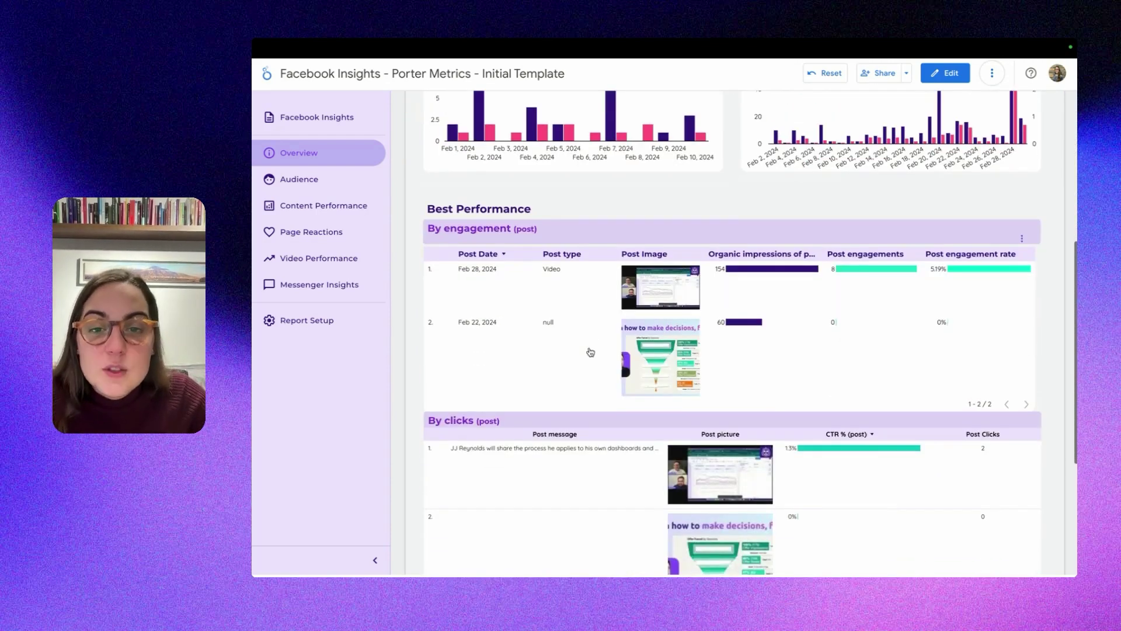
{"action": "scroll", "coordinate": [588, 345], "scroll_direction": "down", "scroll_amount": 2}
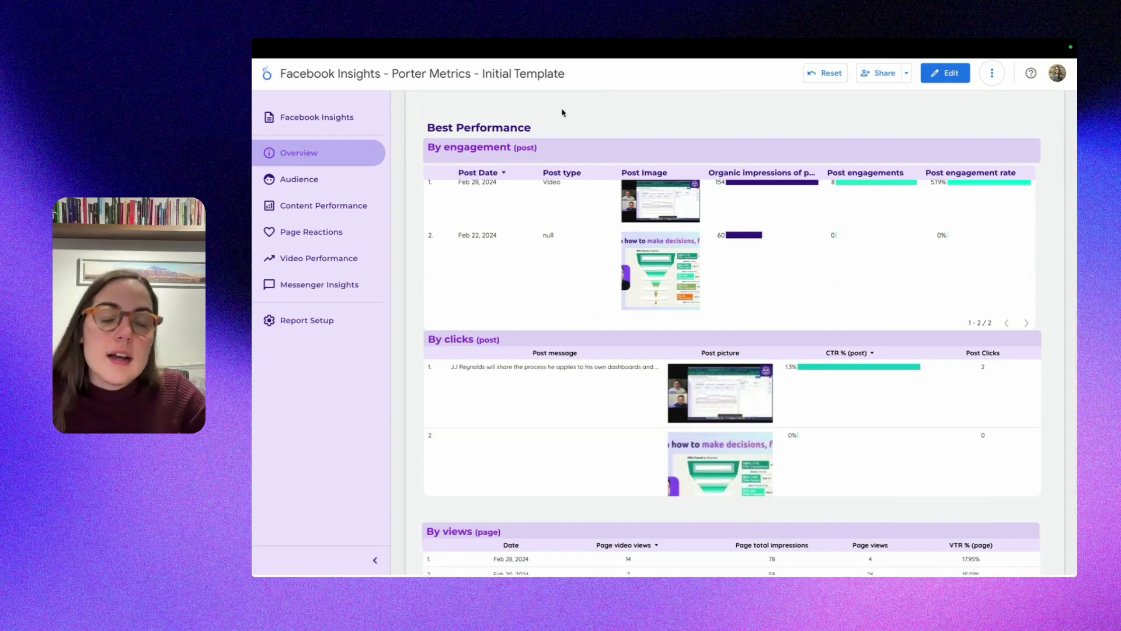
{"action": "scroll", "coordinate": [579, 175], "scroll_direction": "down", "scroll_amount": 2}
{"action": "scroll", "coordinate": [553, 228], "scroll_direction": "up", "scroll_amount": 8}
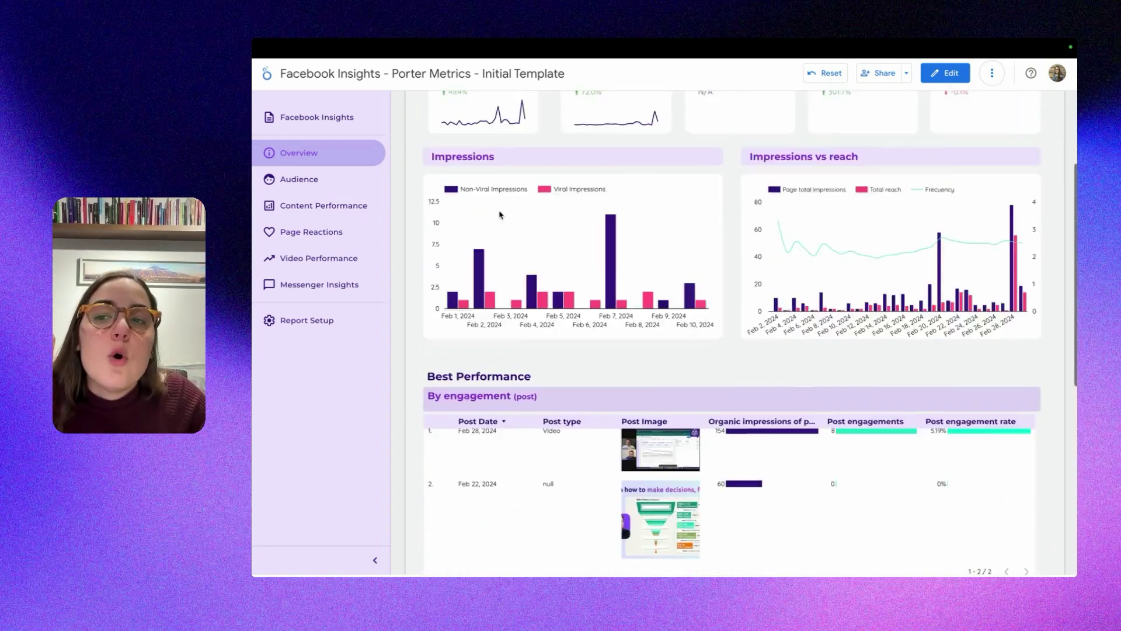
Browse the Audience, Content Performance, Page Reactions, Video Performance and Messenger Insights pages, then return to Overview
{"action": "left_click", "coordinate": [297, 179]}
{"action": "left_click", "coordinate": [324, 206]}
{"action": "scroll", "coordinate": [476, 250], "scroll_direction": "down", "scroll_amount": 2}
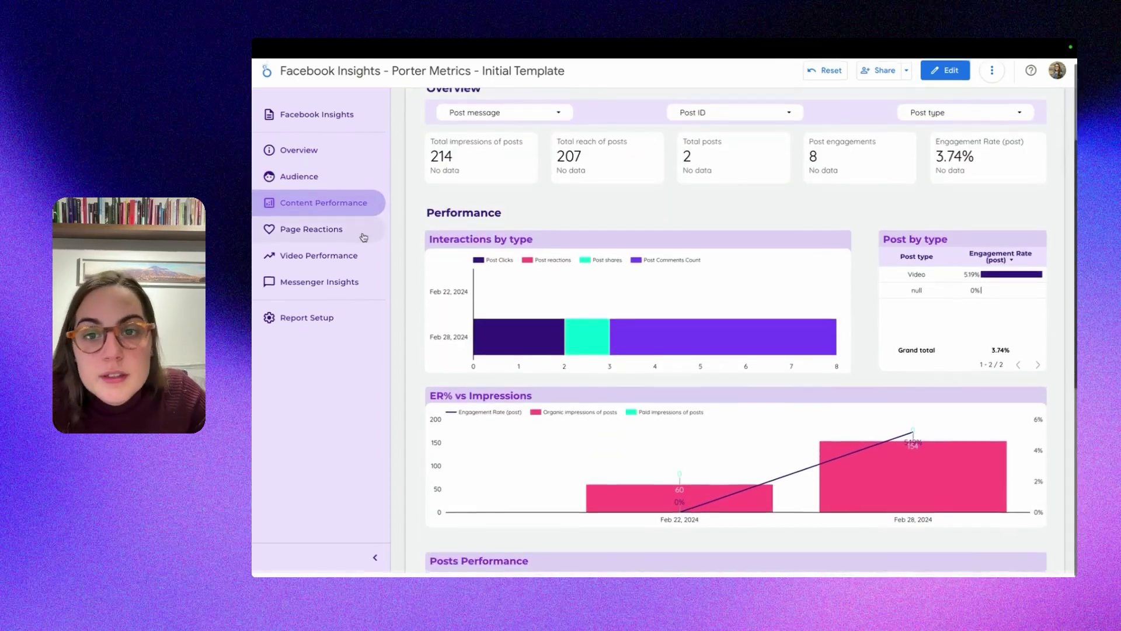
{"action": "left_click", "coordinate": [311, 232]}
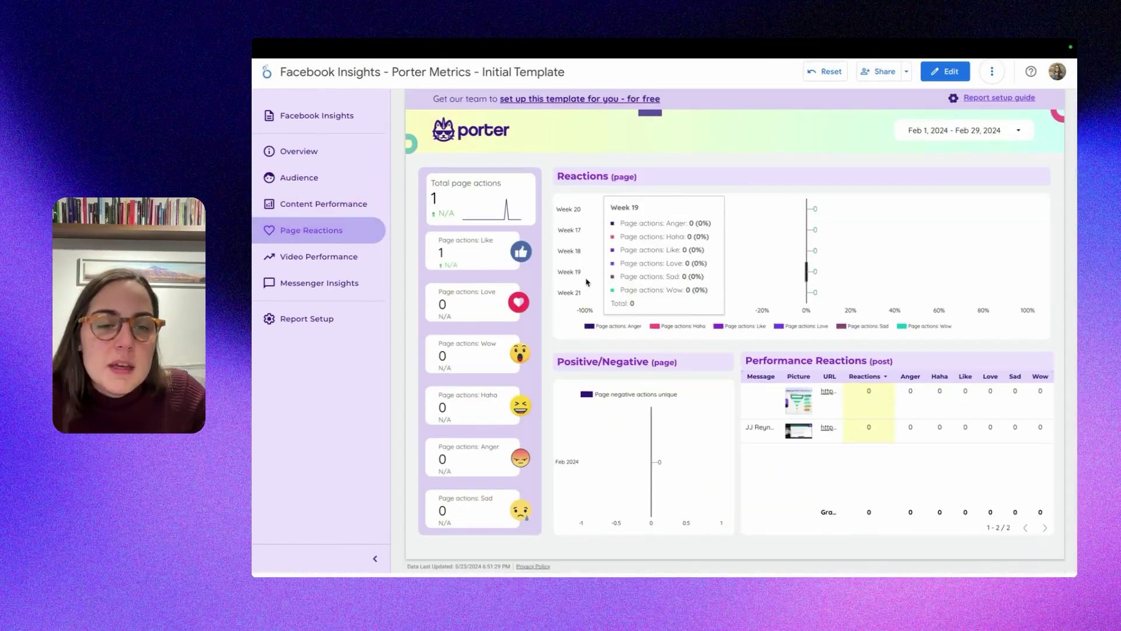
{"action": "left_click", "coordinate": [343, 261]}
{"action": "scroll", "coordinate": [636, 308], "scroll_direction": "down", "scroll_amount": 2}
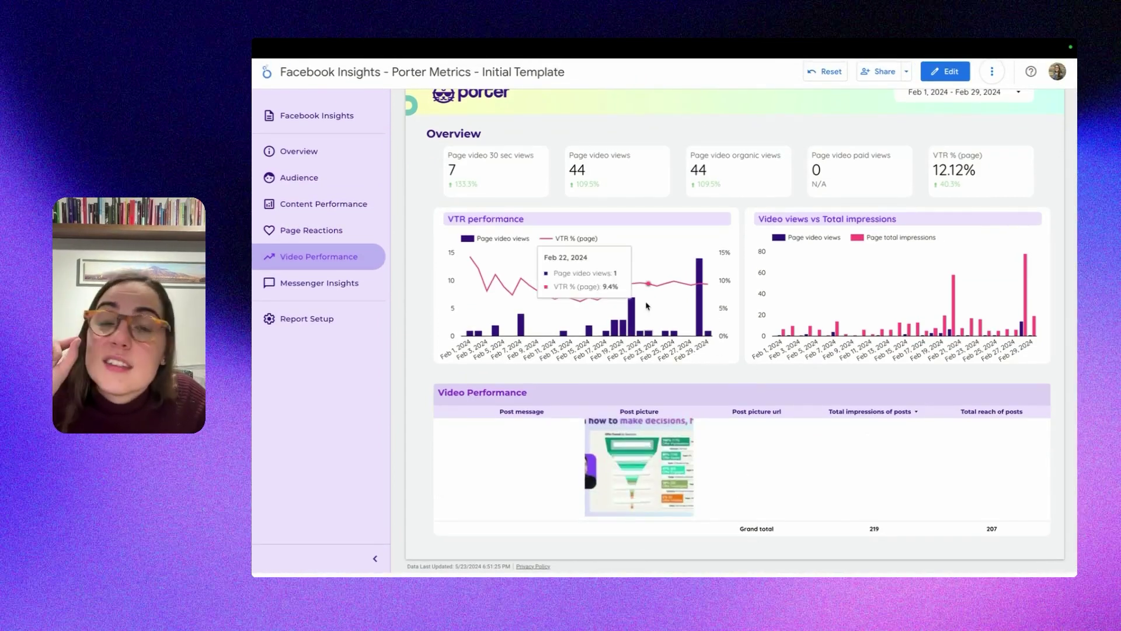
{"action": "left_click", "coordinate": [318, 284]}
{"action": "scroll", "coordinate": [415, 298], "scroll_direction": "down", "scroll_amount": 1}
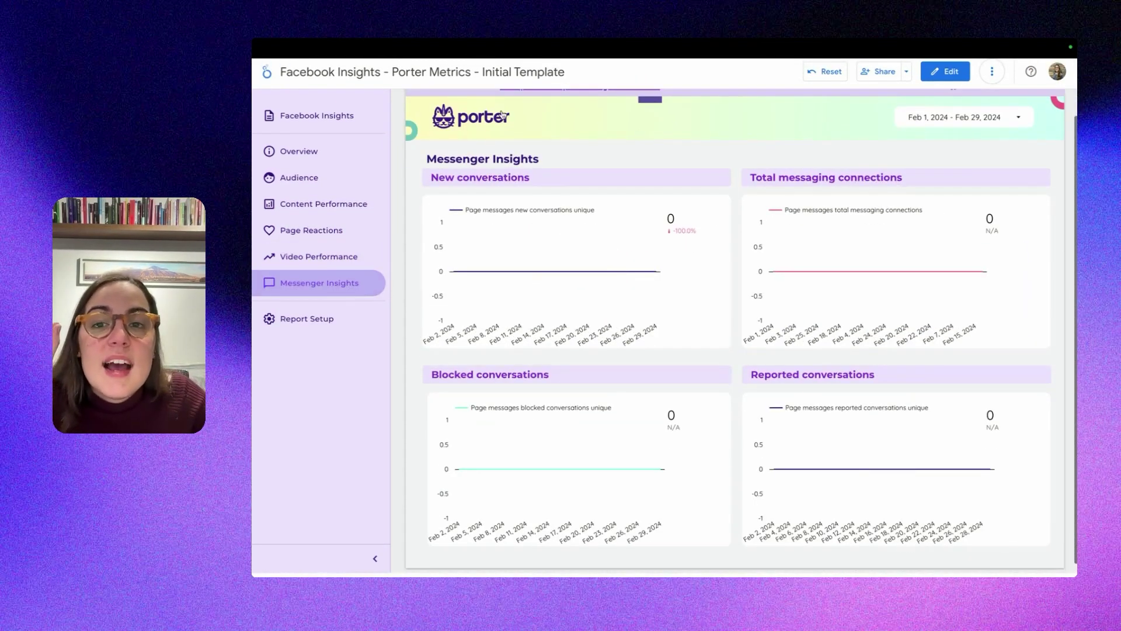
{"action": "scroll", "coordinate": [538, 257], "scroll_direction": "up", "scroll_amount": 1}
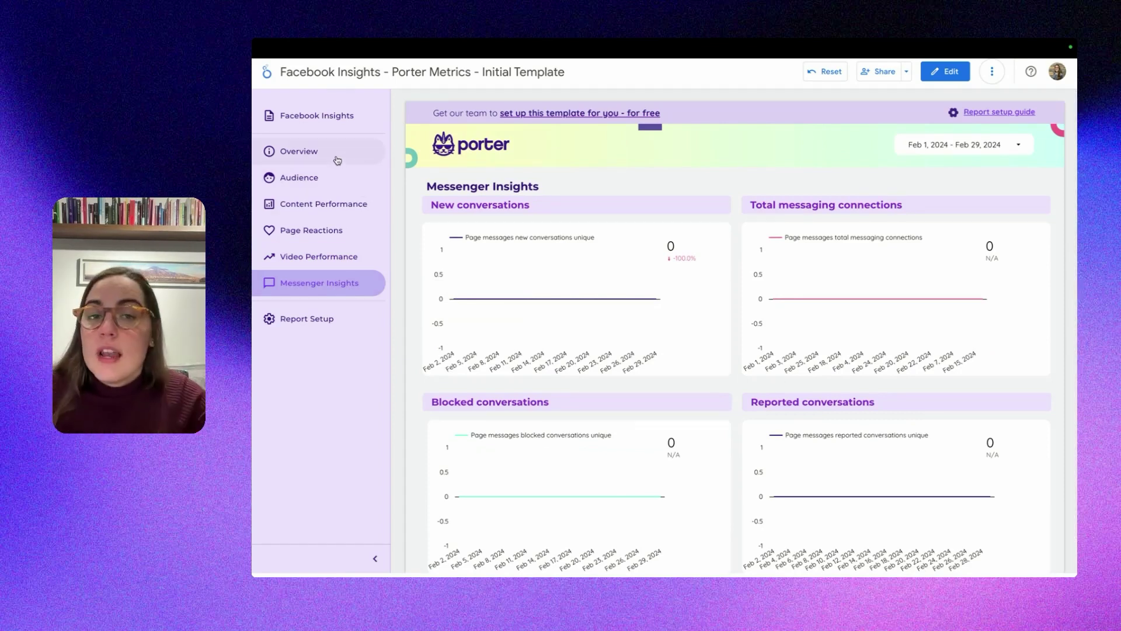
{"action": "left_click", "coordinate": [298, 157]}
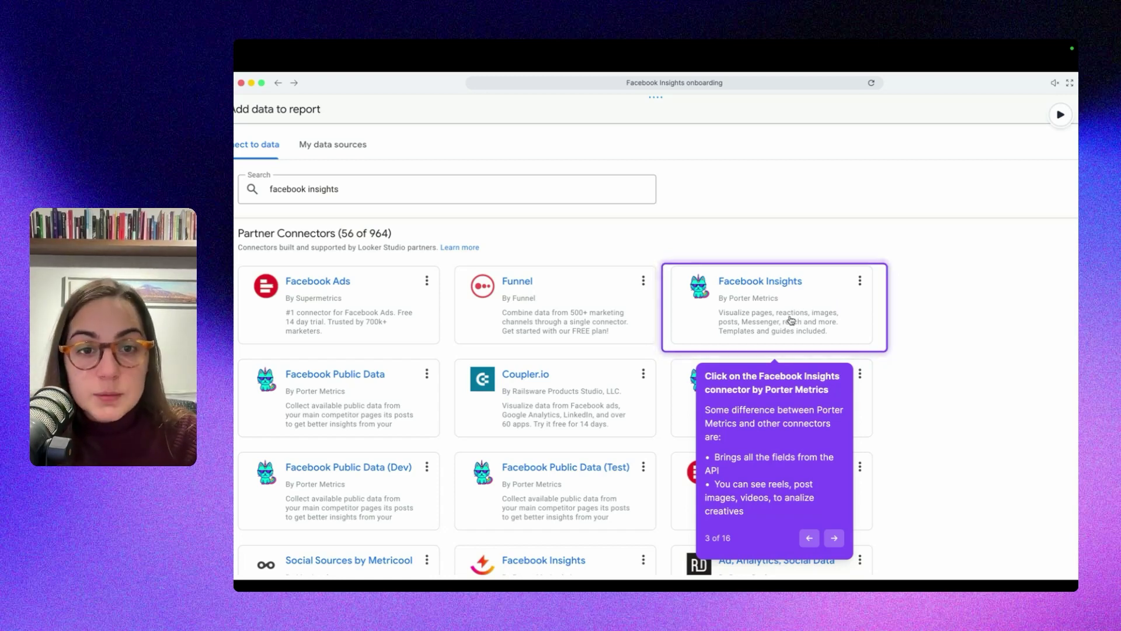
Choose the Facebook Insights connector by Porter Metrics
{"action": "left_click", "coordinate": [794, 319]}
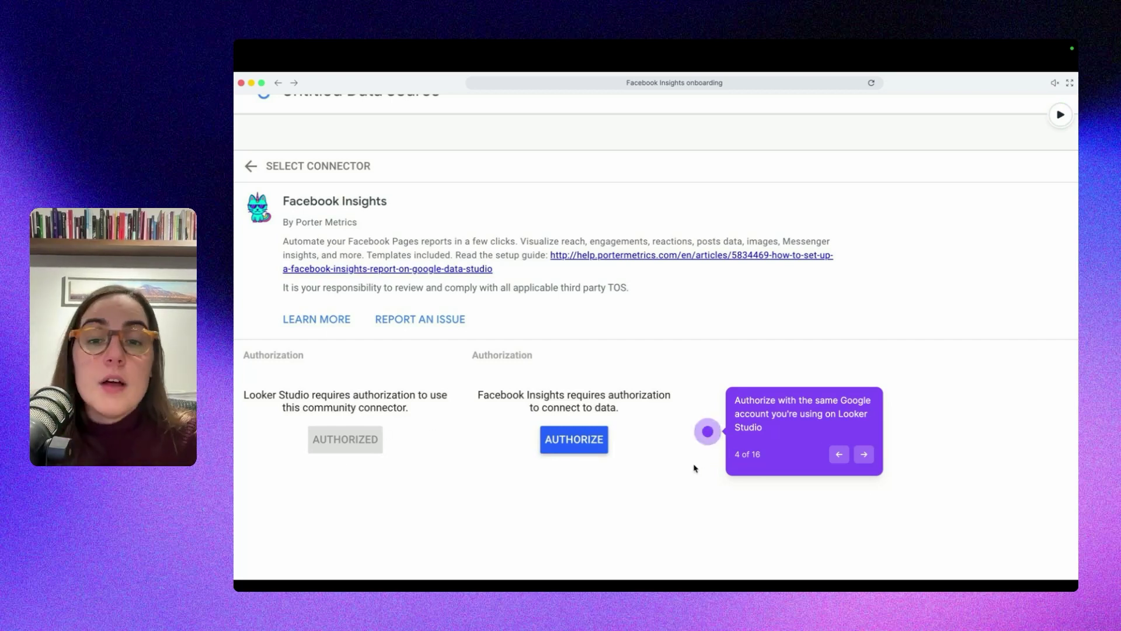
Authorize the Facebook Insights connector to access Facebook data
{"action": "left_click", "coordinate": [704, 431]}
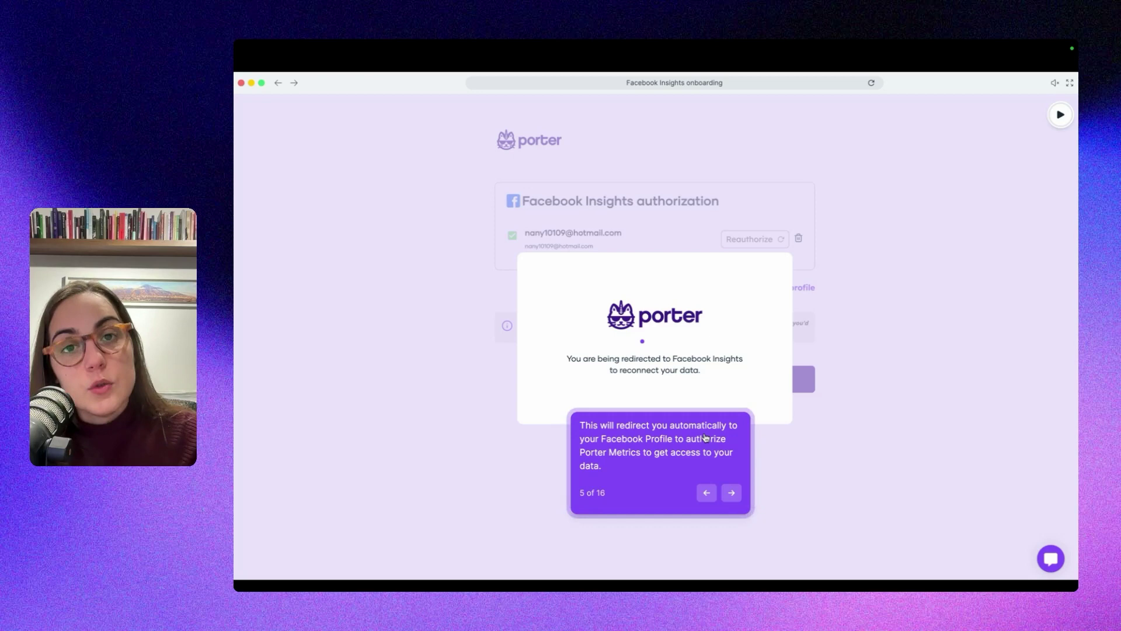
Continue through Facebook's setup, keeping all current and future businesses and pages opted in
{"action": "left_click", "coordinate": [705, 437]}
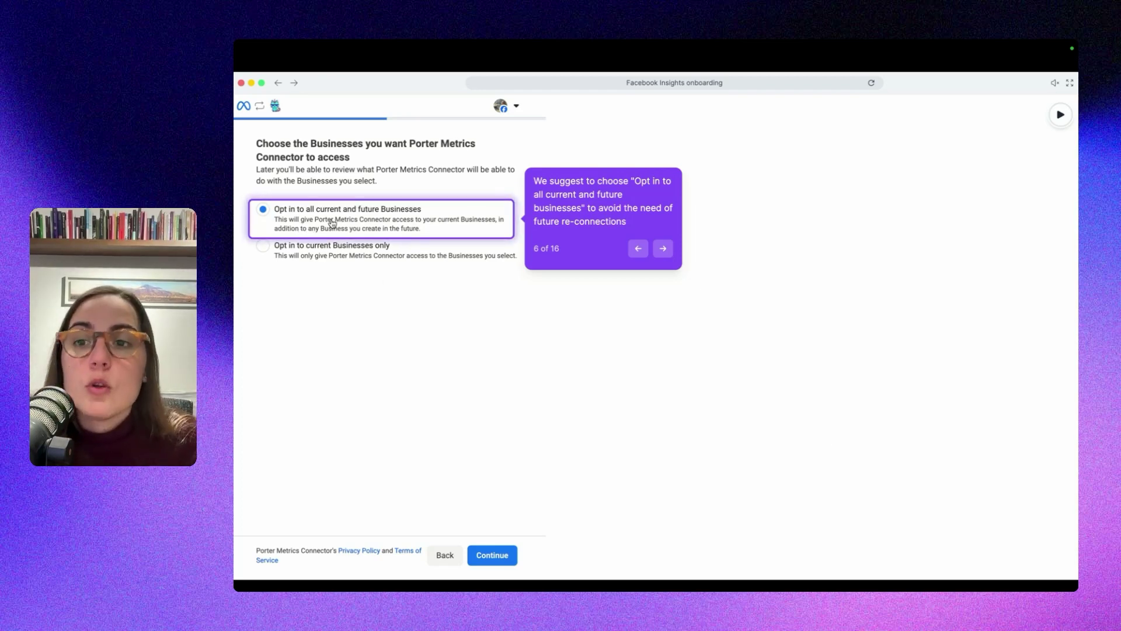
{"action": "left_click", "coordinate": [663, 248]}
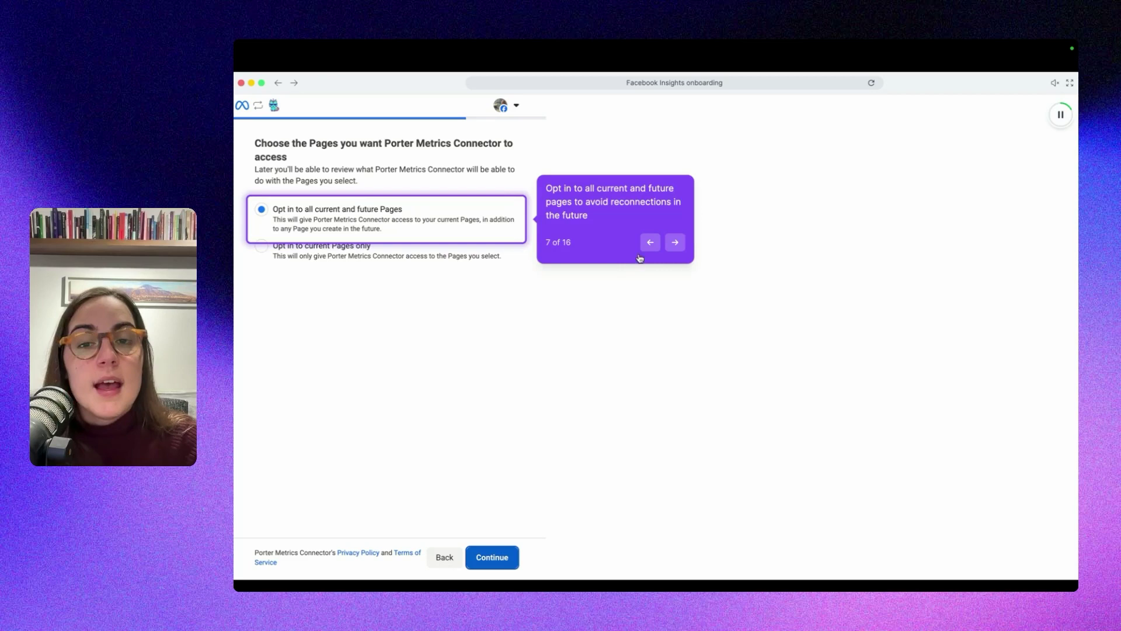
{"action": "left_click", "coordinate": [676, 243]}
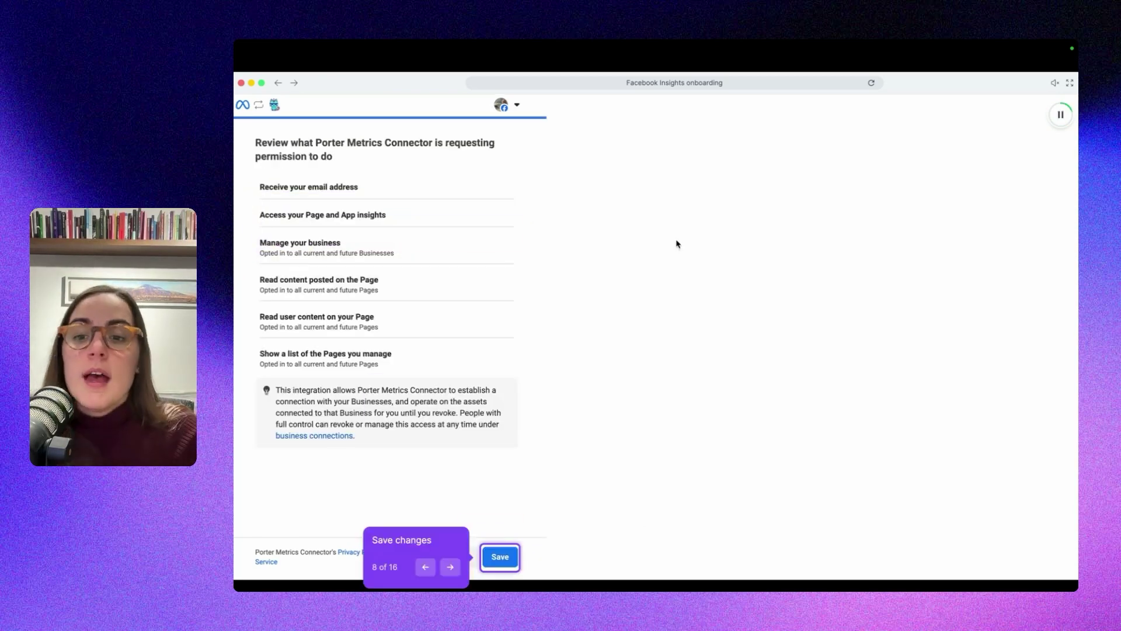
Save the Facebook permissions and complete the Porter authorization
{"action": "left_click", "coordinate": [501, 557]}
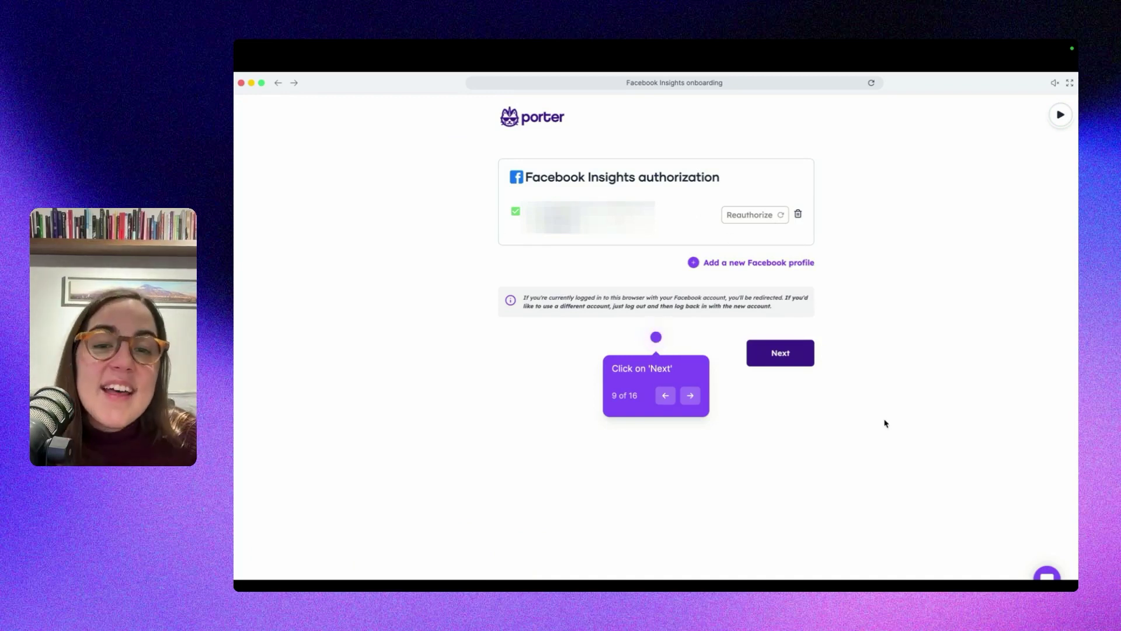
{"action": "left_click", "coordinate": [692, 396]}
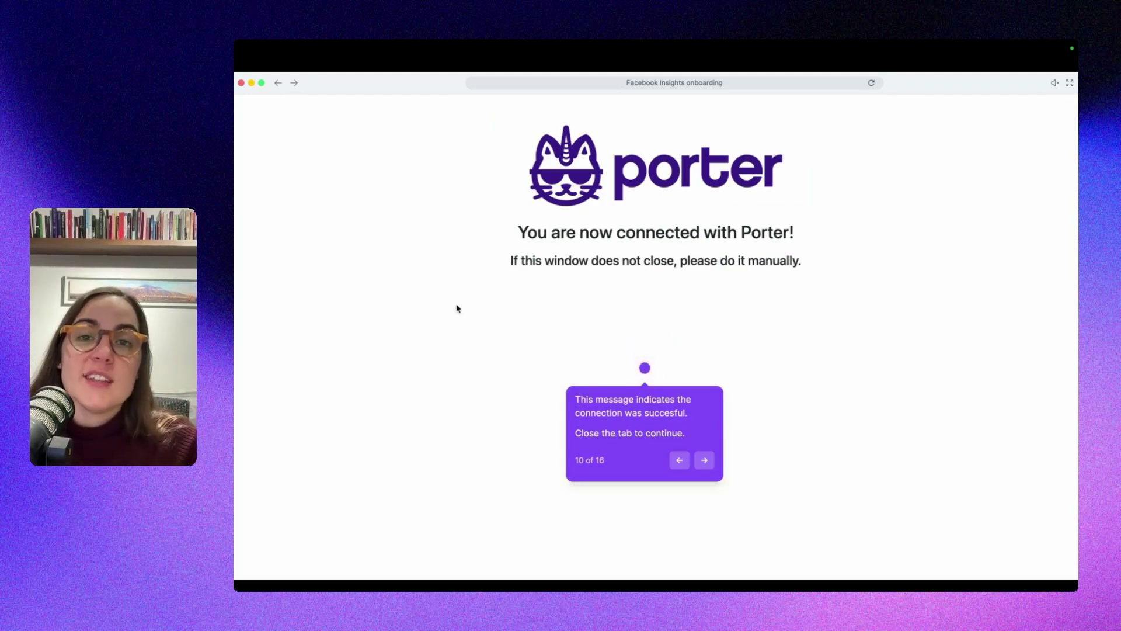
Select the Porter Metrics Facebook page and add the Facebook Insights data source to the report
{"action": "left_click", "coordinate": [707, 467]}
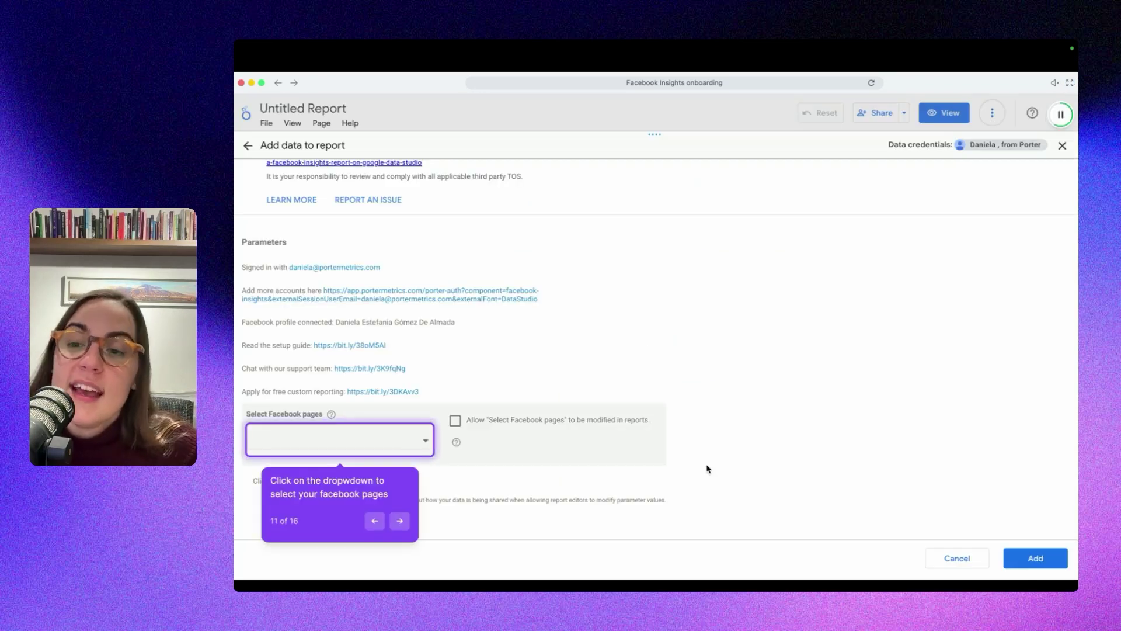
{"action": "left_click", "coordinate": [416, 449]}
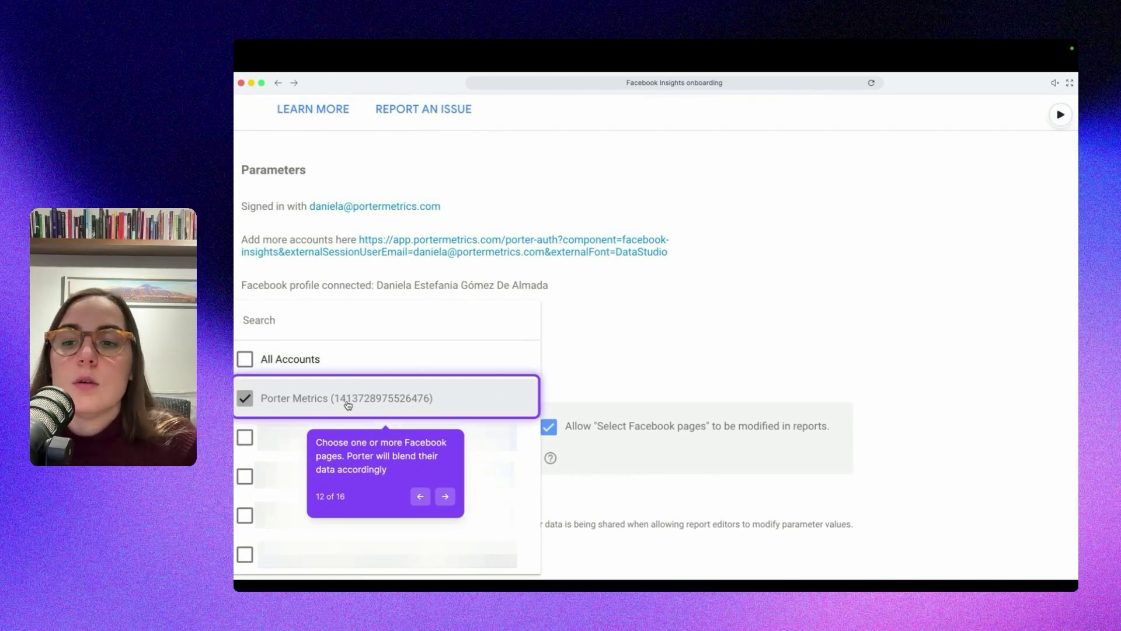
{"action": "left_click", "coordinate": [348, 404]}
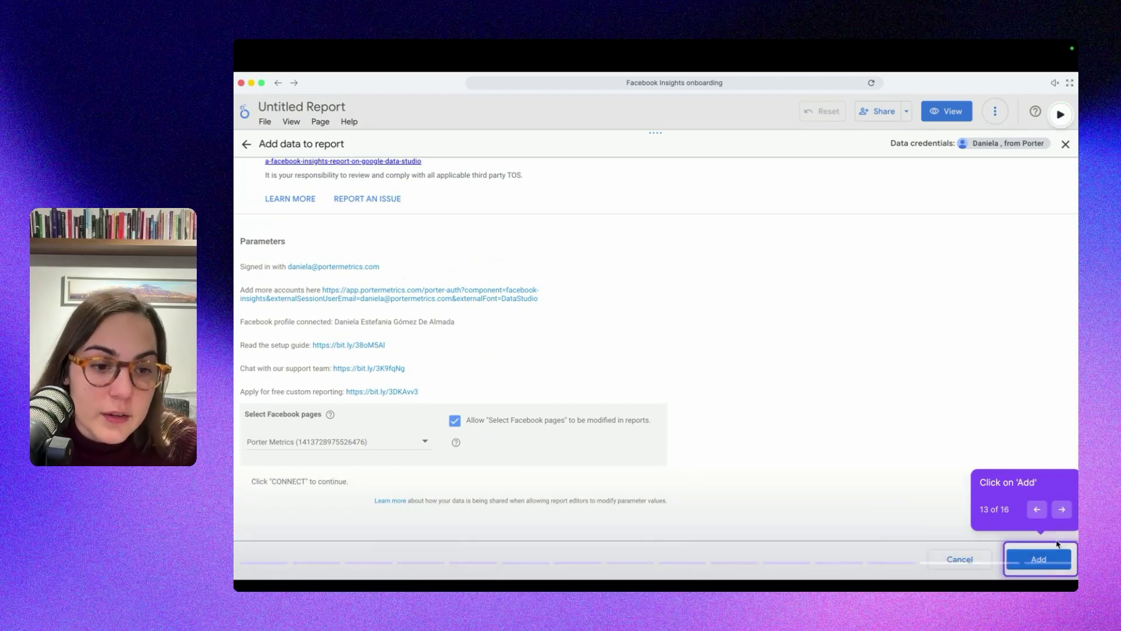
{"action": "left_click", "coordinate": [1054, 555]}
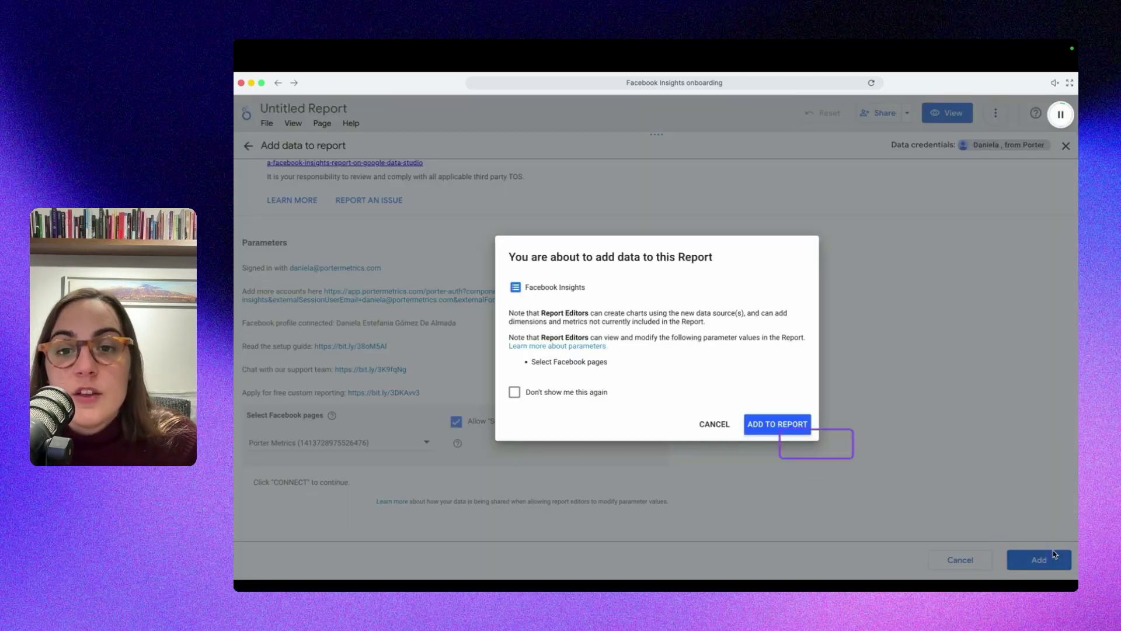
{"action": "left_click", "coordinate": [767, 425]}
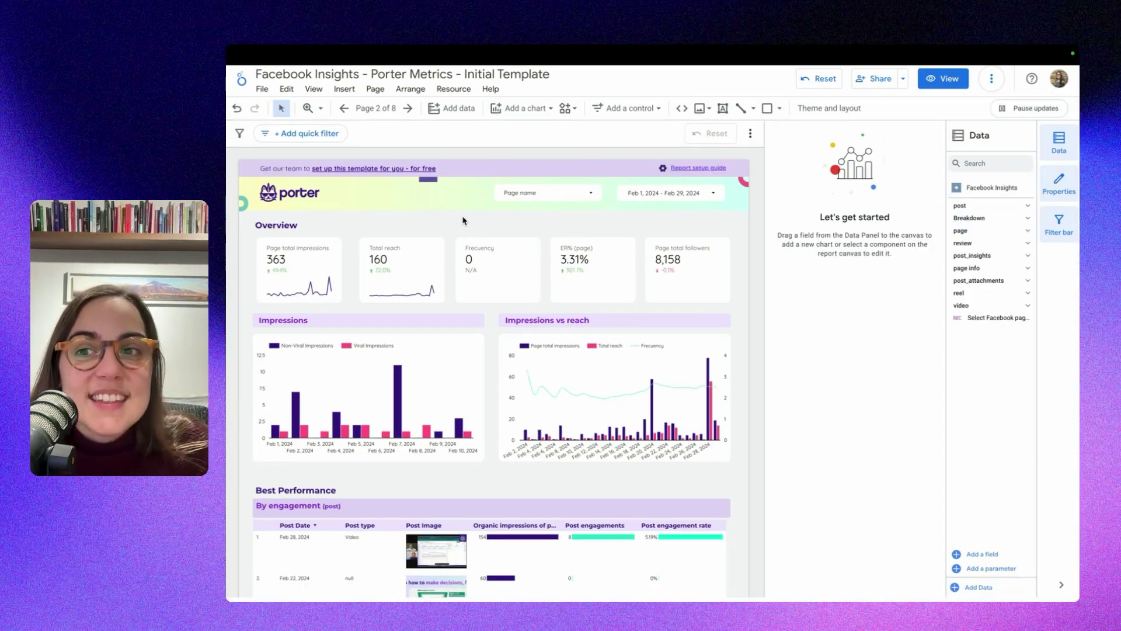
Inspect the Porter header banner's background colour options without changing the fill
{"action": "left_click", "coordinate": [449, 201]}
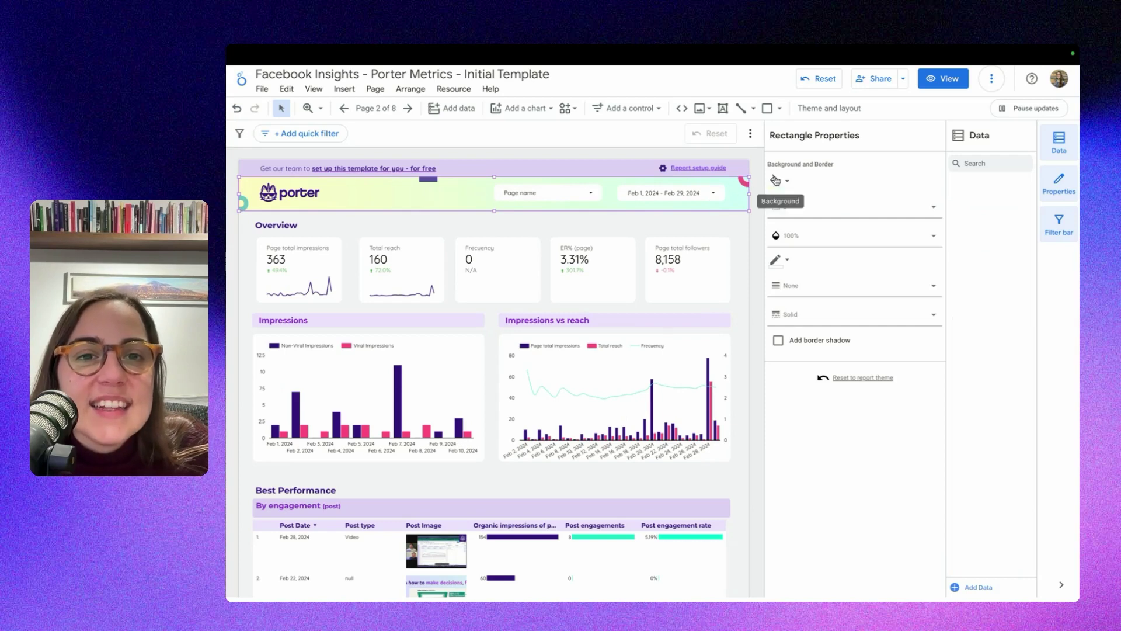
{"action": "left_click", "coordinate": [776, 180]}
{"action": "key", "text": "Escape"}
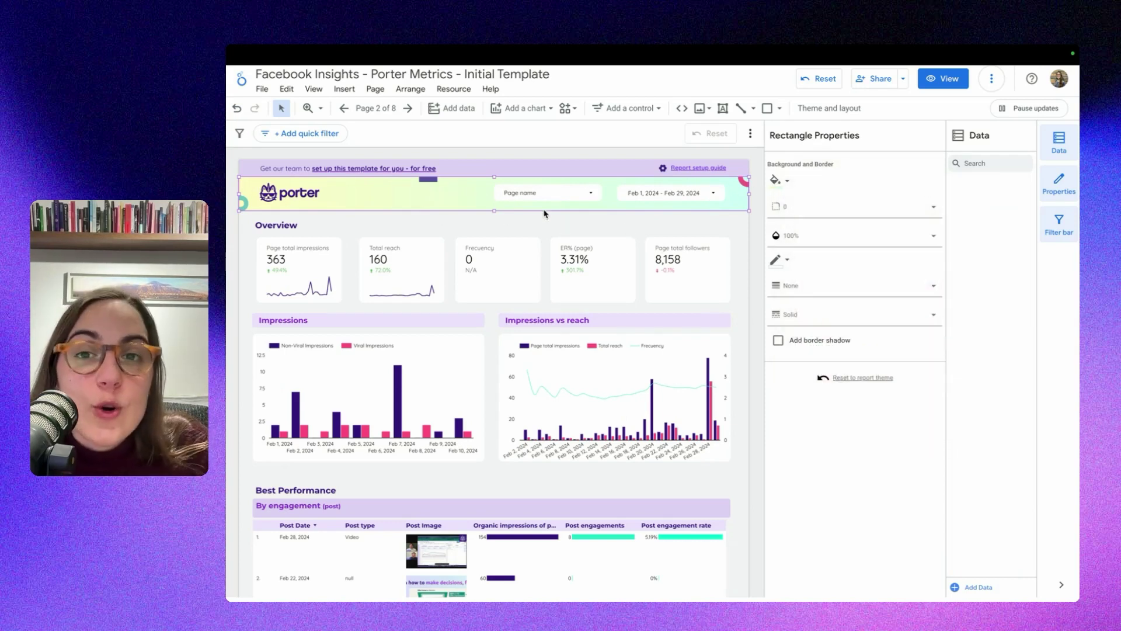
Select the Impressions vs reach chart and view its Date dimension and three metrics
{"action": "left_click", "coordinate": [613, 273]}
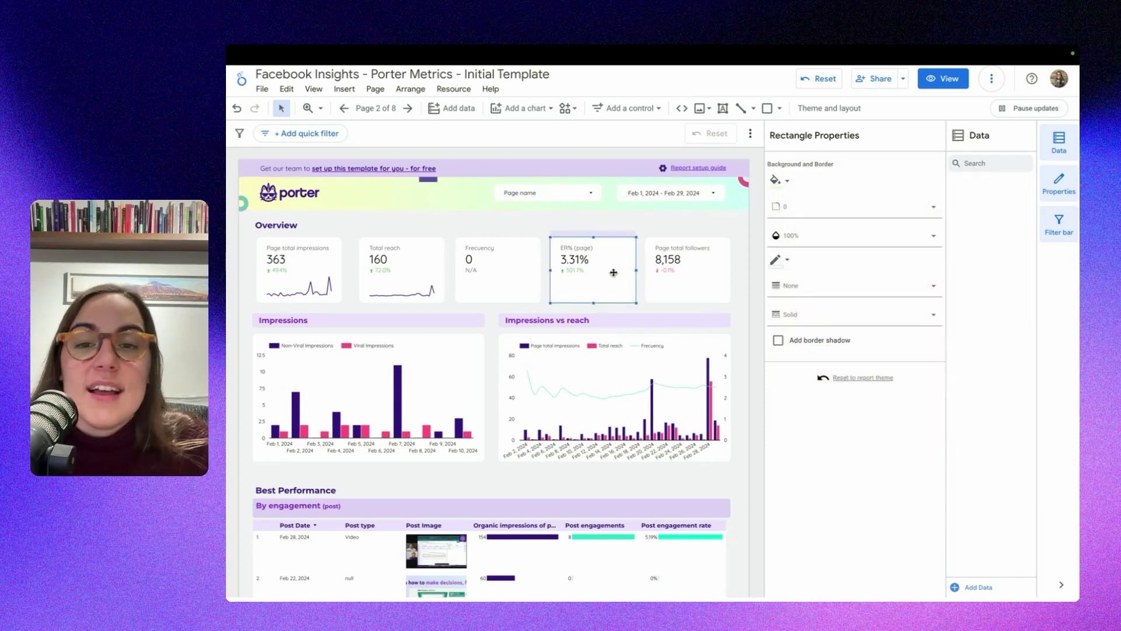
{"action": "left_click", "coordinate": [607, 398]}
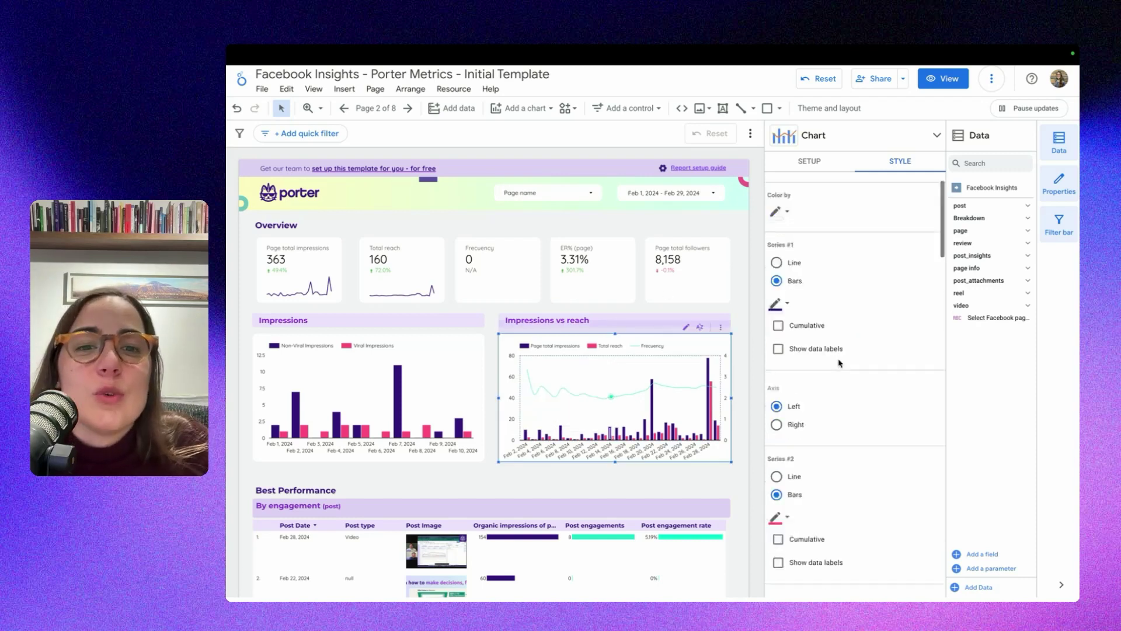
{"action": "left_click", "coordinate": [809, 168]}
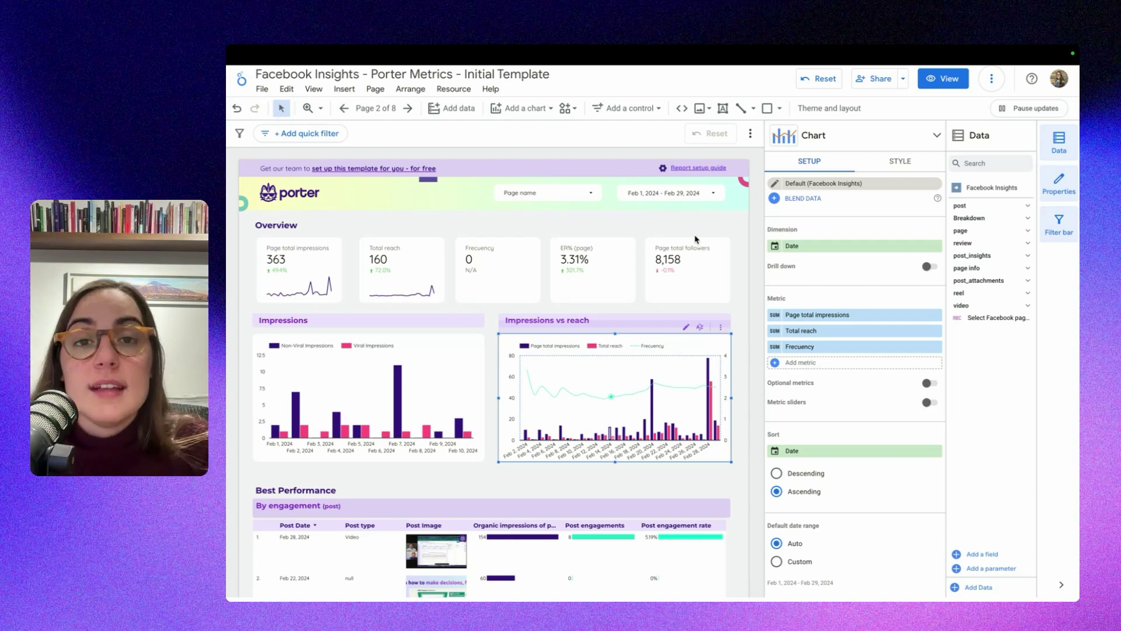
Browse the Audience, Content Performance, Page Reactions, Video Performance and Messenger Insights pages
{"action": "left_click", "coordinate": [374, 109]}
{"action": "left_click", "coordinate": [829, 271]}
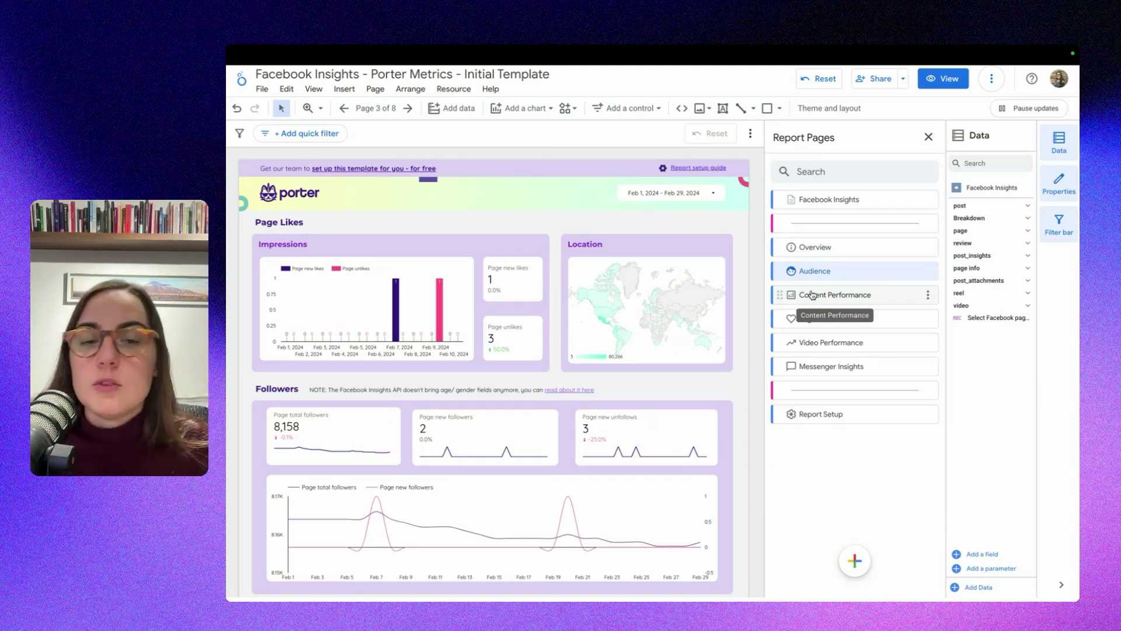
{"action": "left_click", "coordinate": [820, 248]}
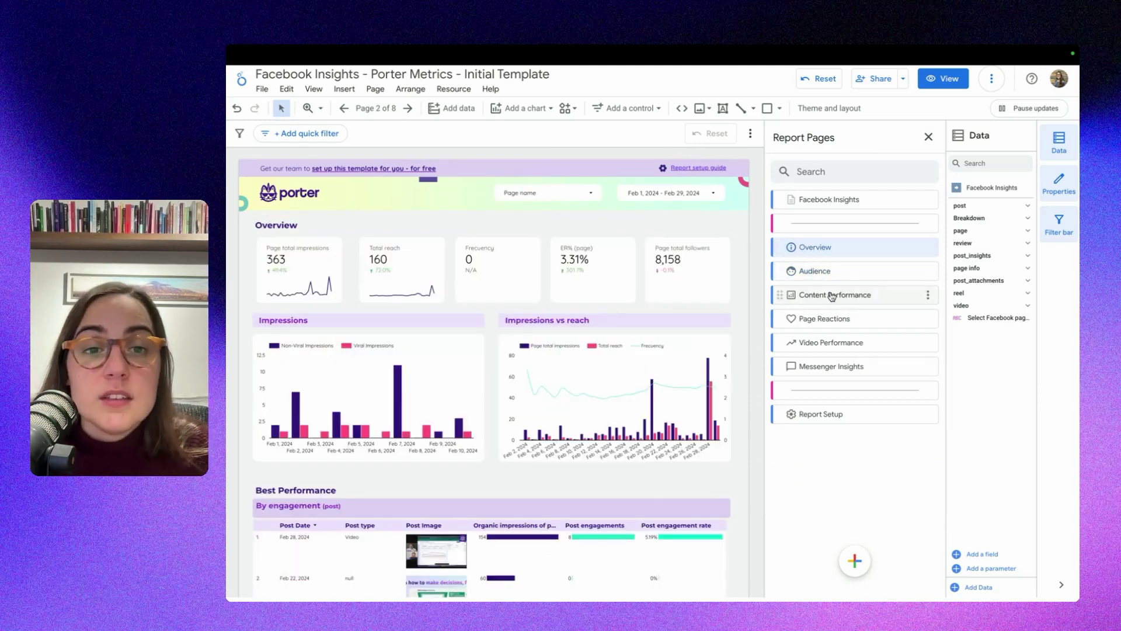
{"action": "left_click", "coordinate": [828, 297]}
{"action": "left_click", "coordinate": [827, 320]}
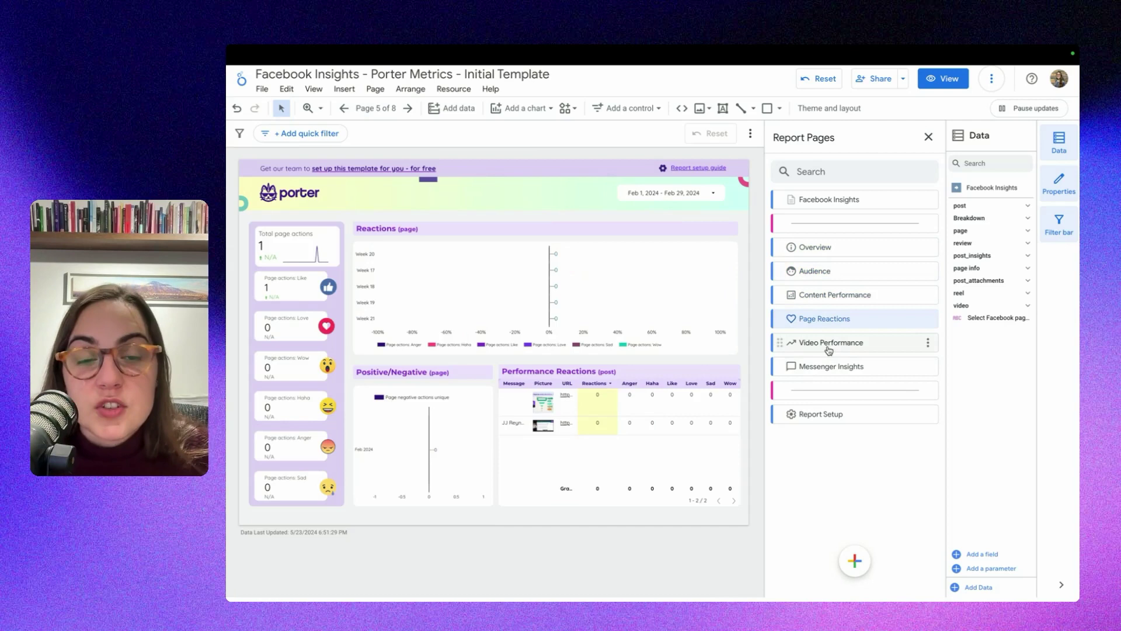
{"action": "left_click", "coordinate": [833, 343]}
{"action": "left_click", "coordinate": [833, 372]}
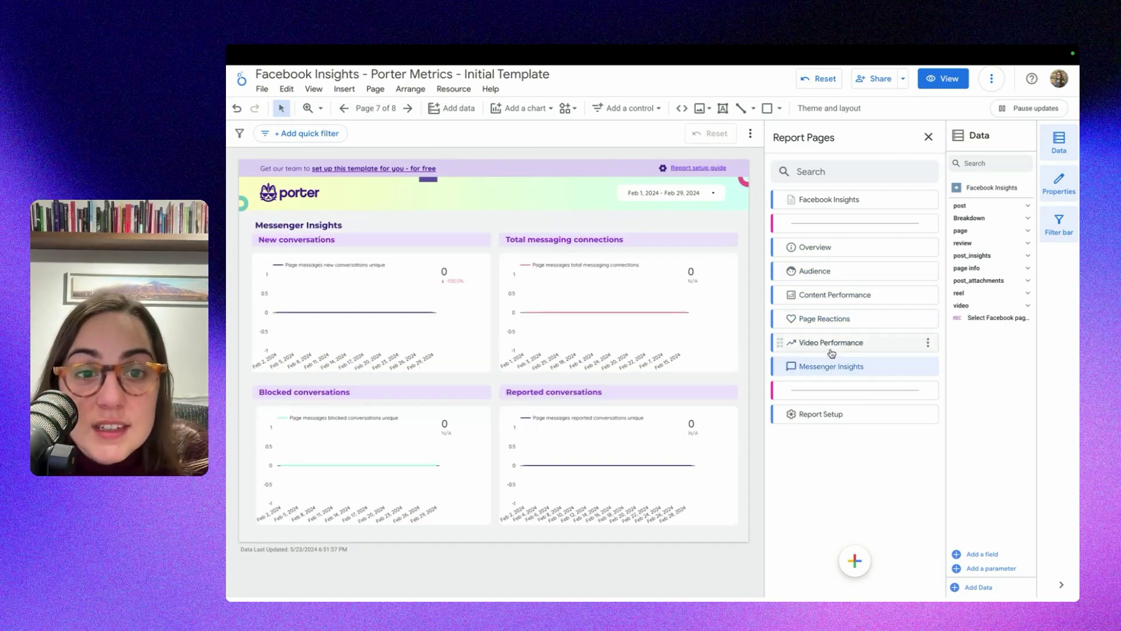
Return to the Overview page and select the By engagement post table
{"action": "left_click", "coordinate": [795, 248]}
{"action": "scroll", "coordinate": [435, 409], "scroll_direction": "down", "scroll_amount": 2}
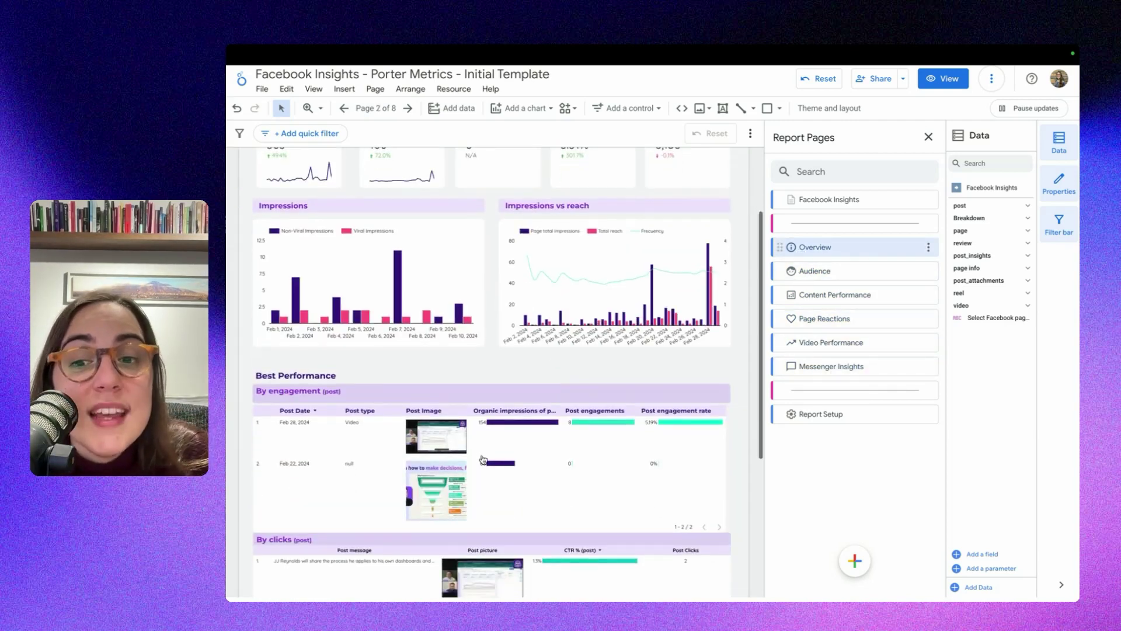
{"action": "left_click", "coordinate": [435, 459]}
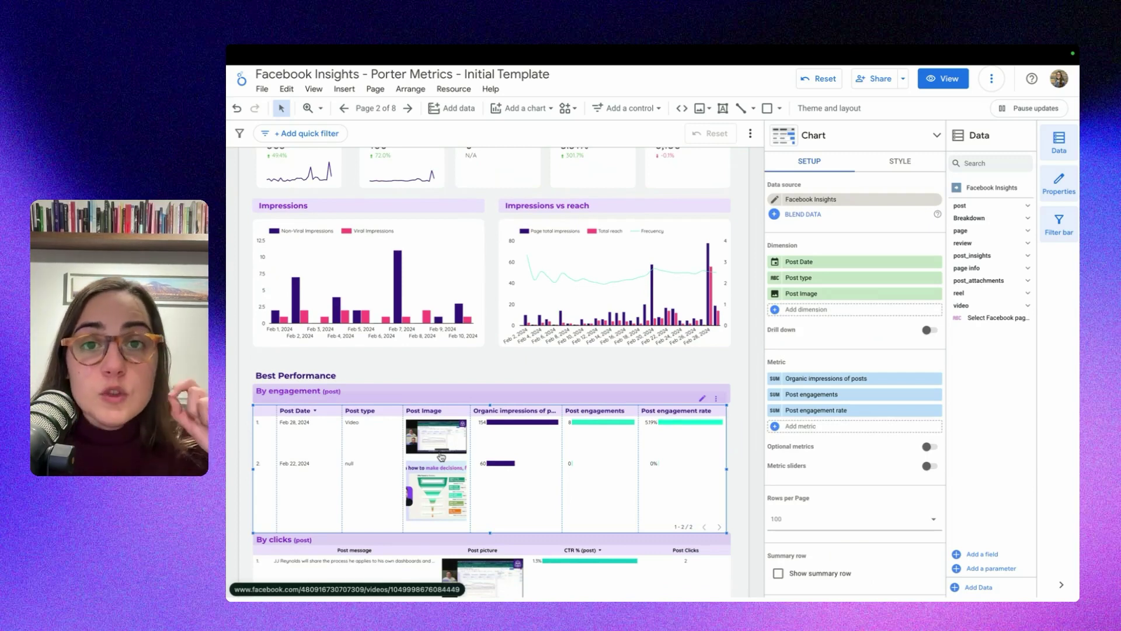
Edit the Facebook Insights data source and search its fields for 'imag'
{"action": "left_click", "coordinate": [454, 88]}
{"action": "left_click", "coordinate": [467, 110]}
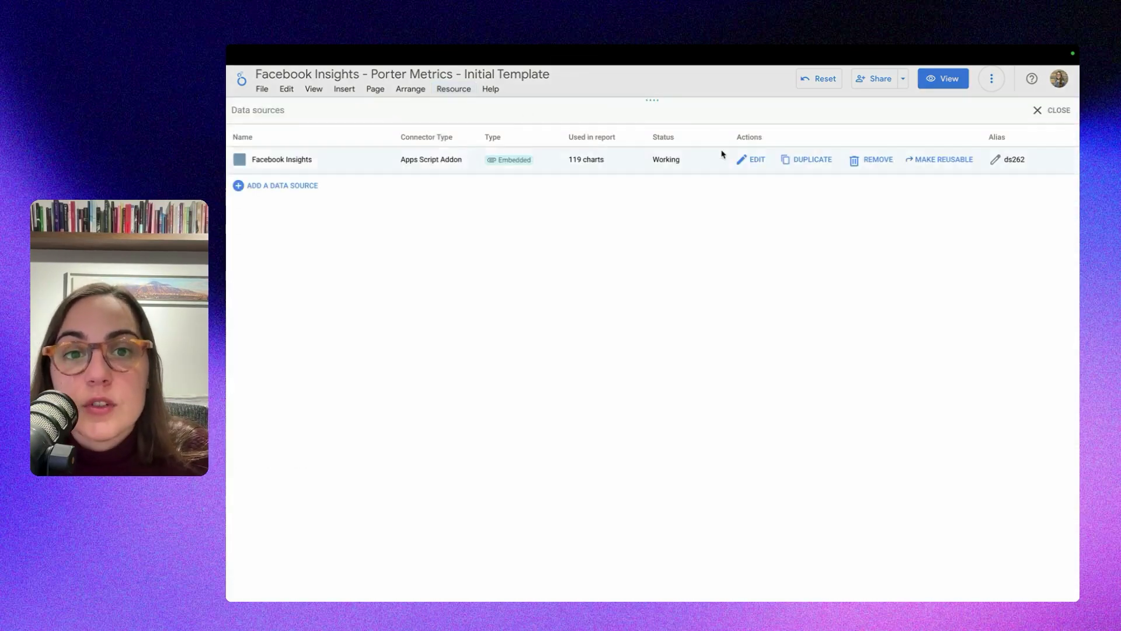
{"action": "left_click", "coordinate": [745, 161]}
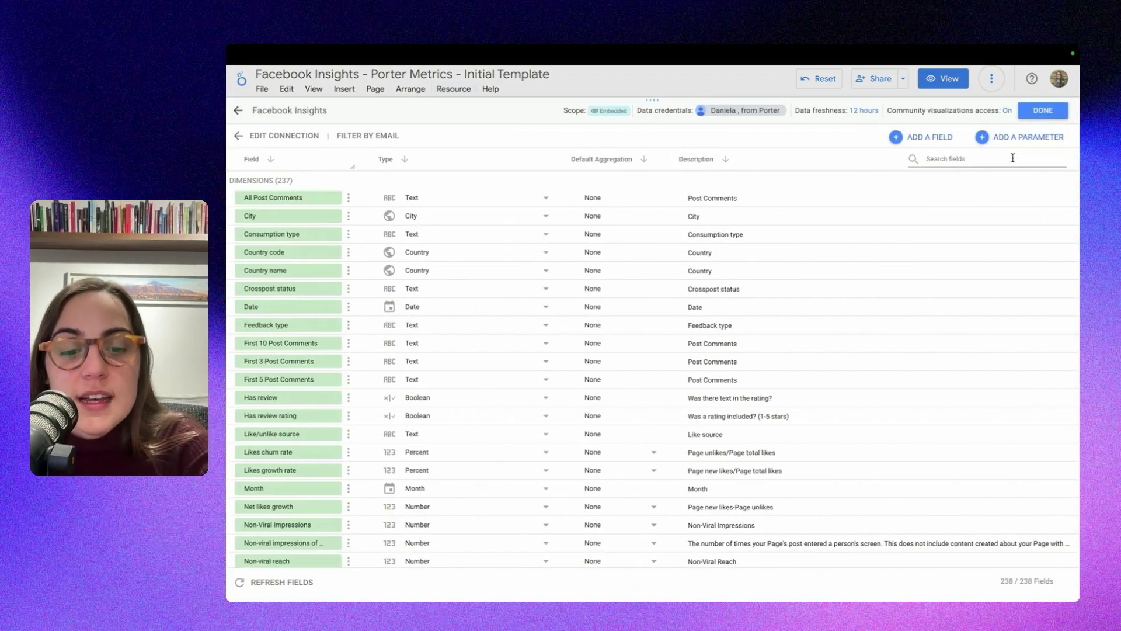
{"action": "type", "text": "image"}
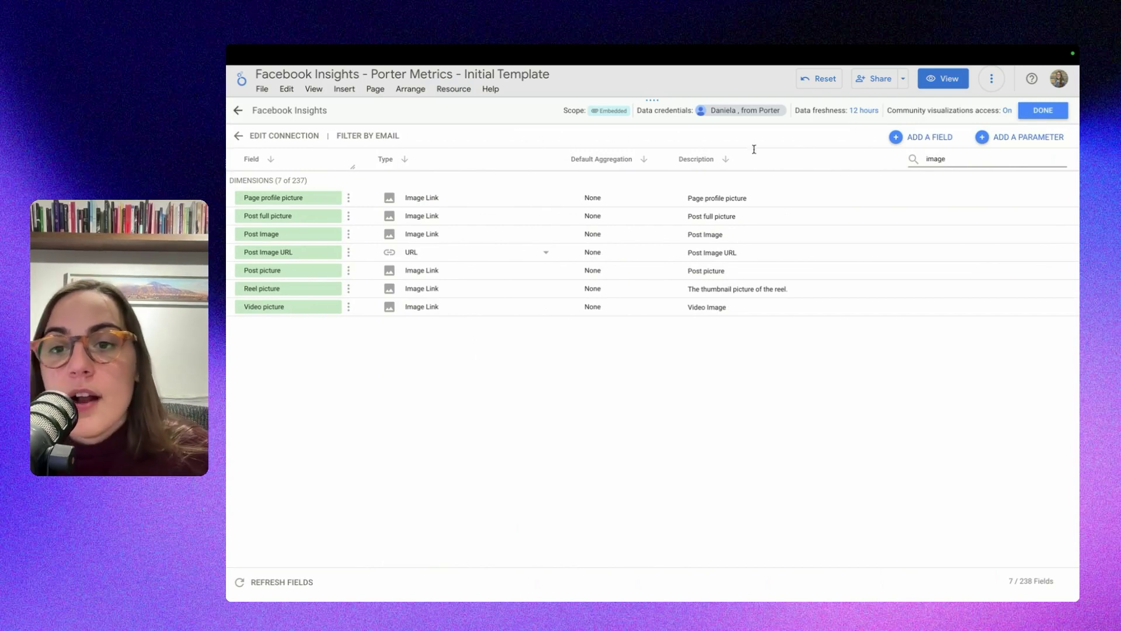
Hide and then restore the Page profile picture field, and view the connection settings
{"action": "left_click", "coordinate": [349, 197]}
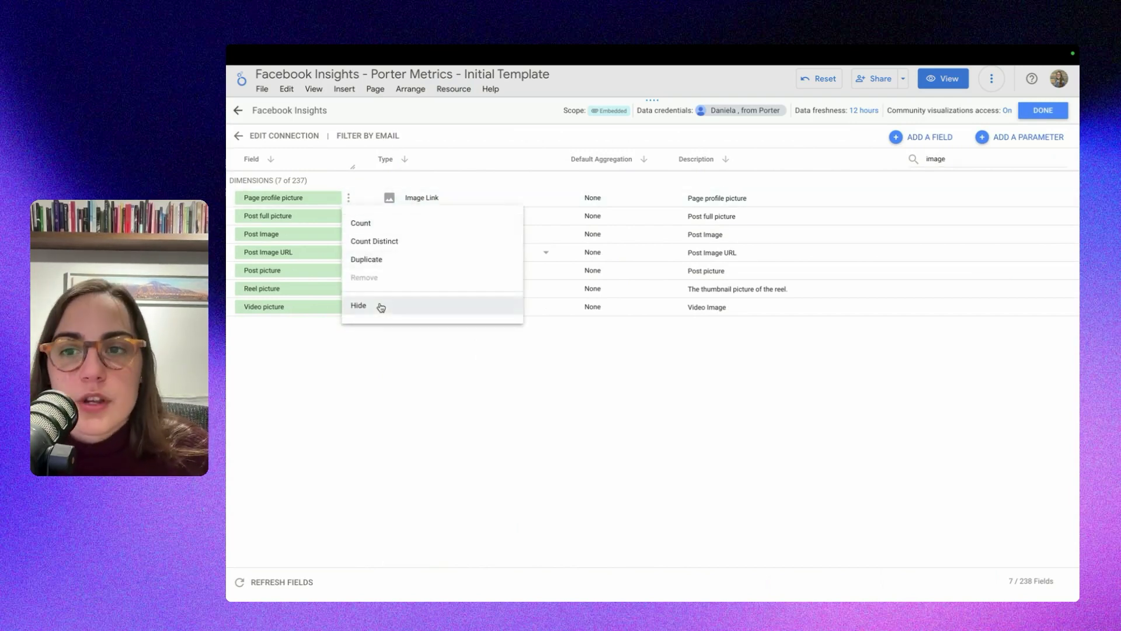
{"action": "left_click", "coordinate": [384, 311]}
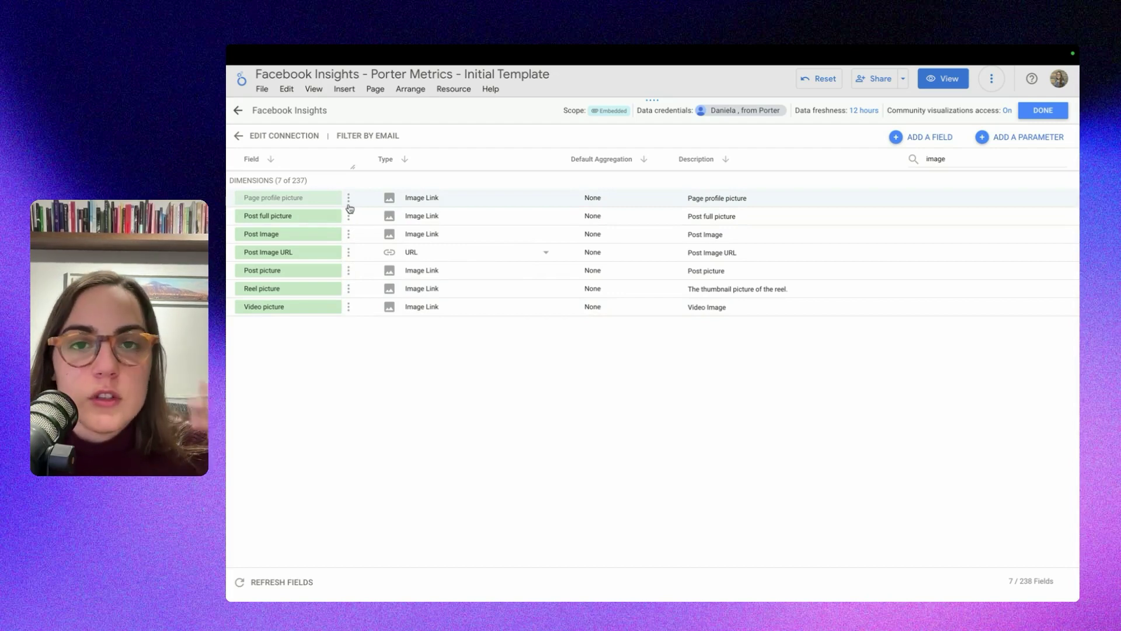
{"action": "left_click", "coordinate": [349, 206]}
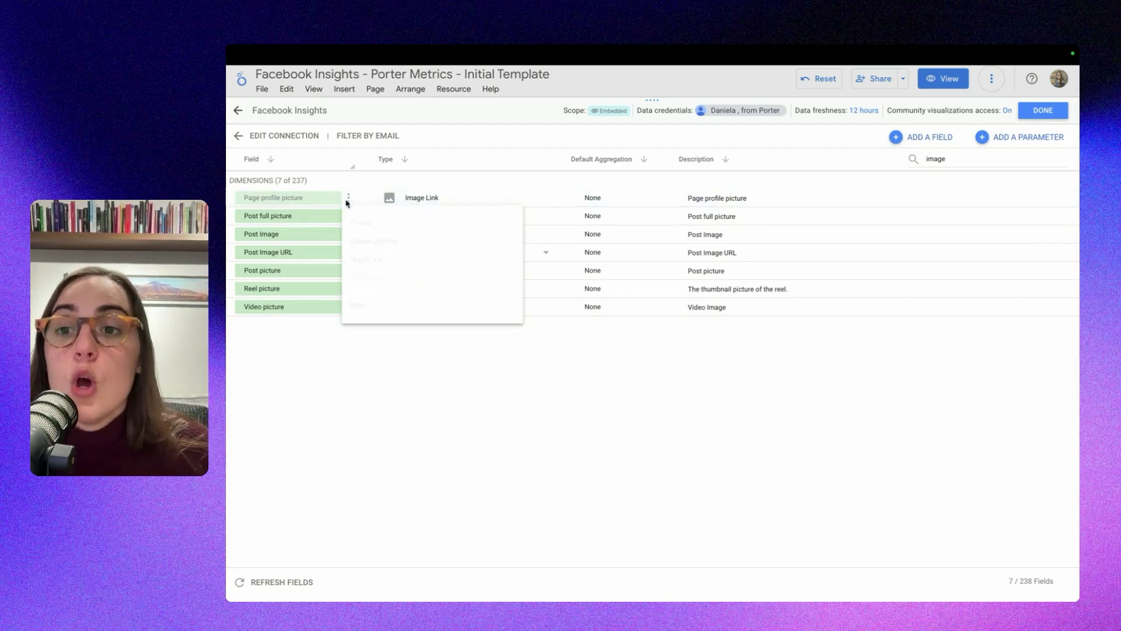
{"action": "left_click", "coordinate": [370, 311]}
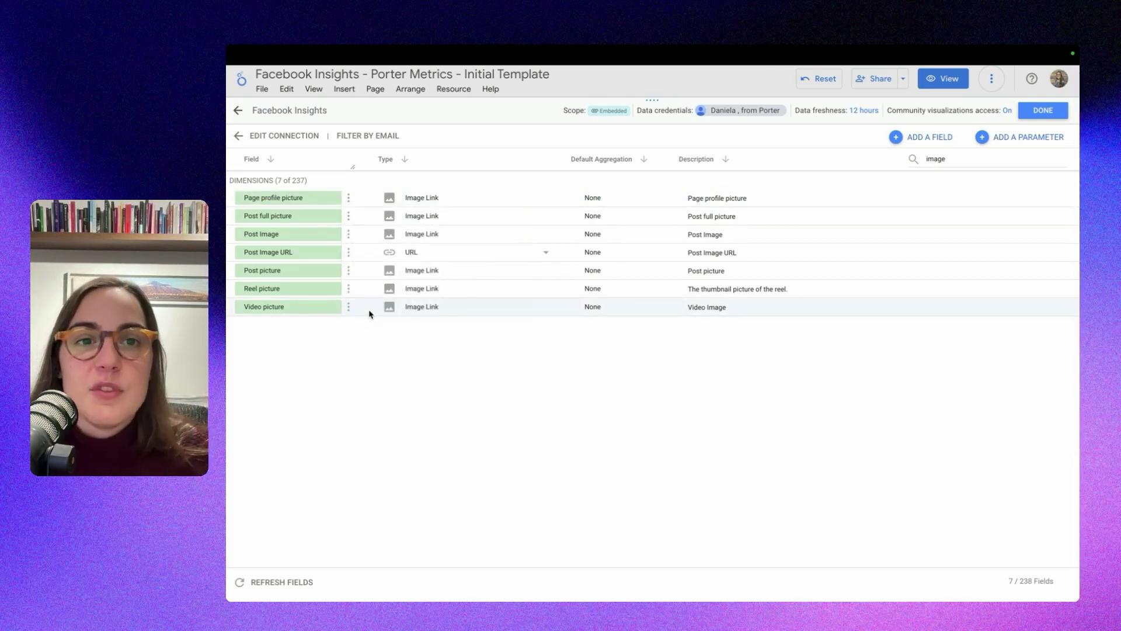
{"action": "left_click", "coordinate": [306, 138]}
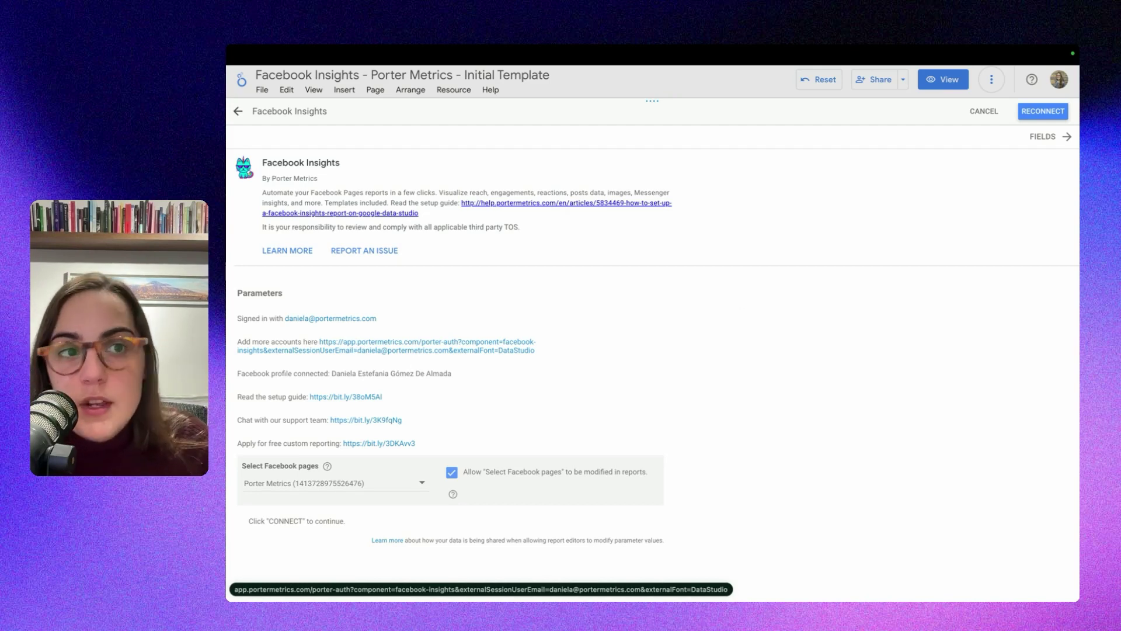
Cancel the data source edit, discard changes, and close the data sources list
{"action": "left_click", "coordinate": [985, 111]}
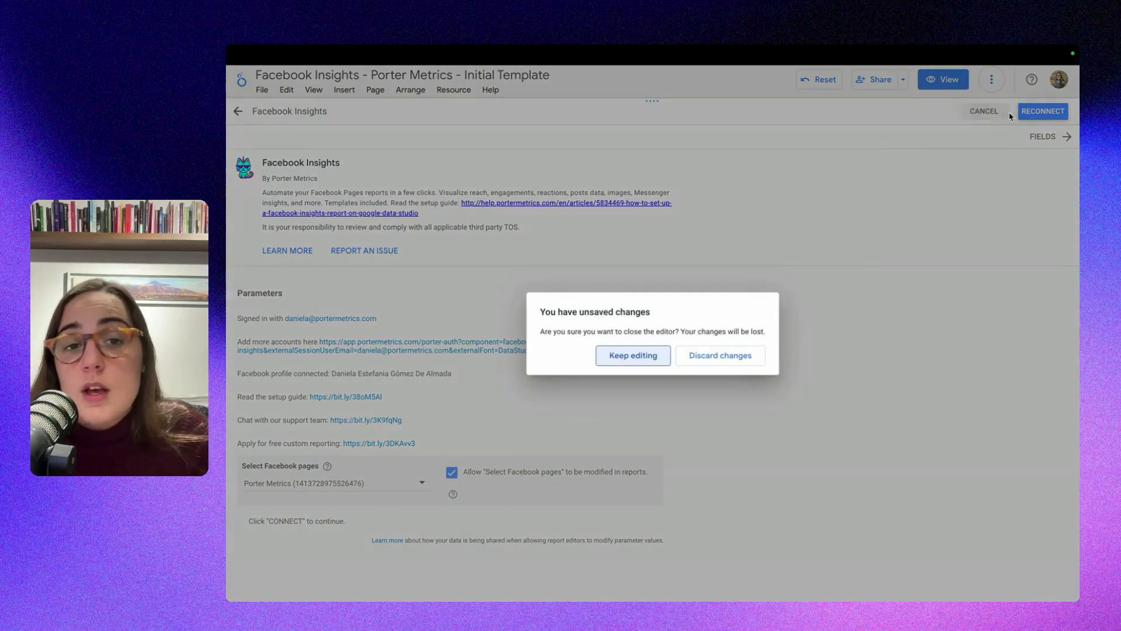
{"action": "left_click", "coordinate": [723, 356]}
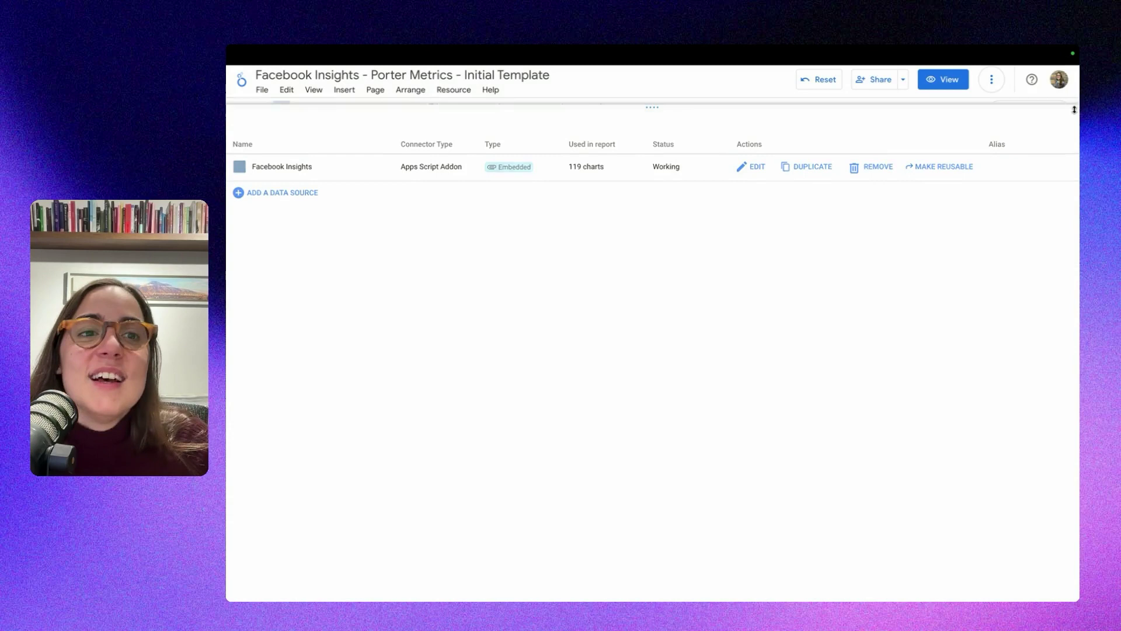
{"action": "left_click", "coordinate": [1074, 110]}
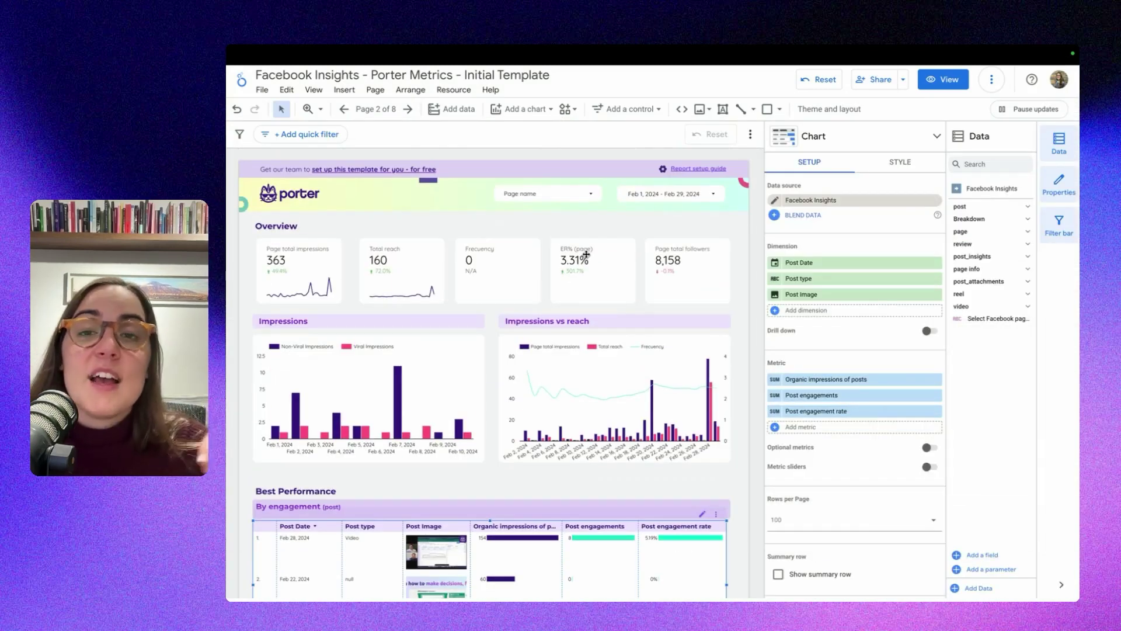